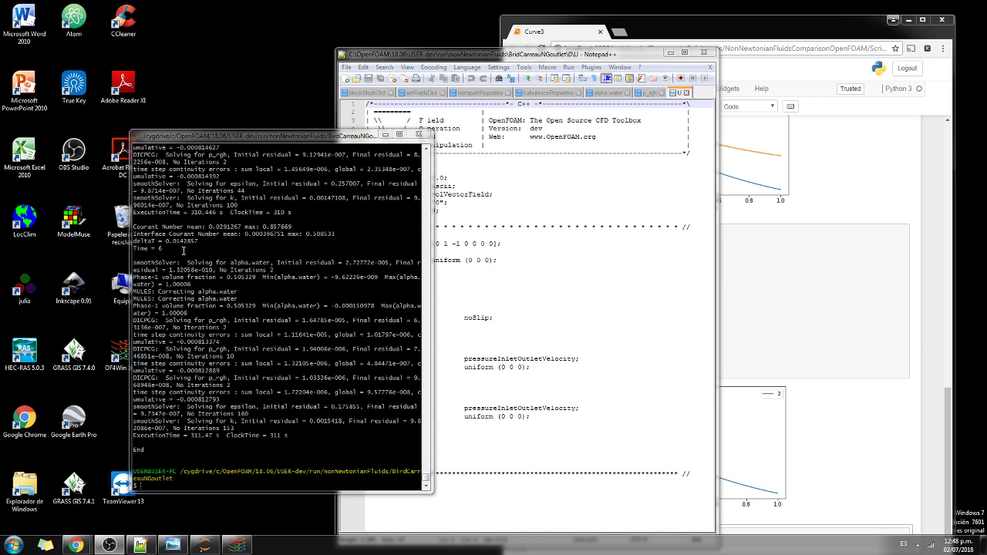
# - Run paraFoam in the Cygwin terminal to open the BirdCarreauNGoutlet case in ParaView
pyautogui.click(190, 478)
pyautogui.write('para')
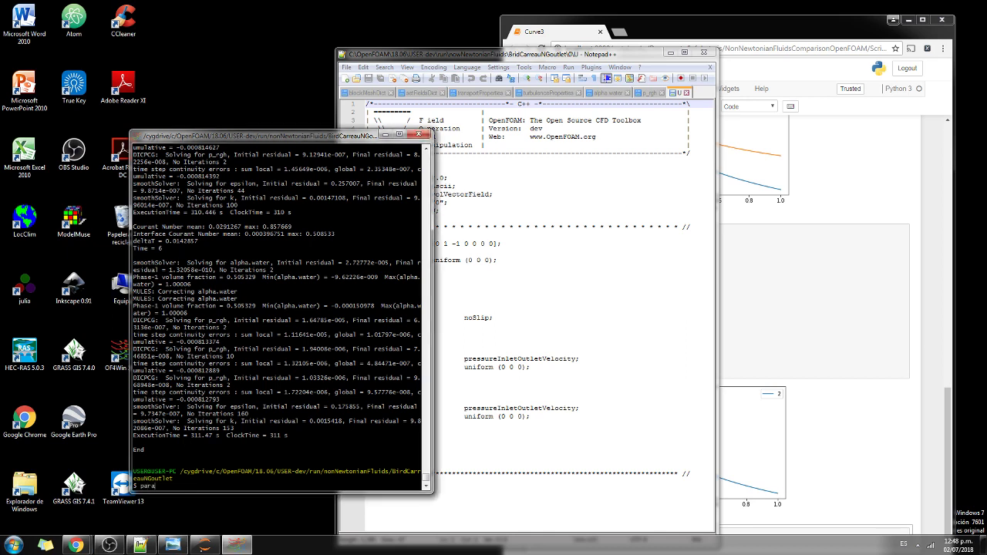
pyautogui.write('Foam')
pyautogui.press('Return')
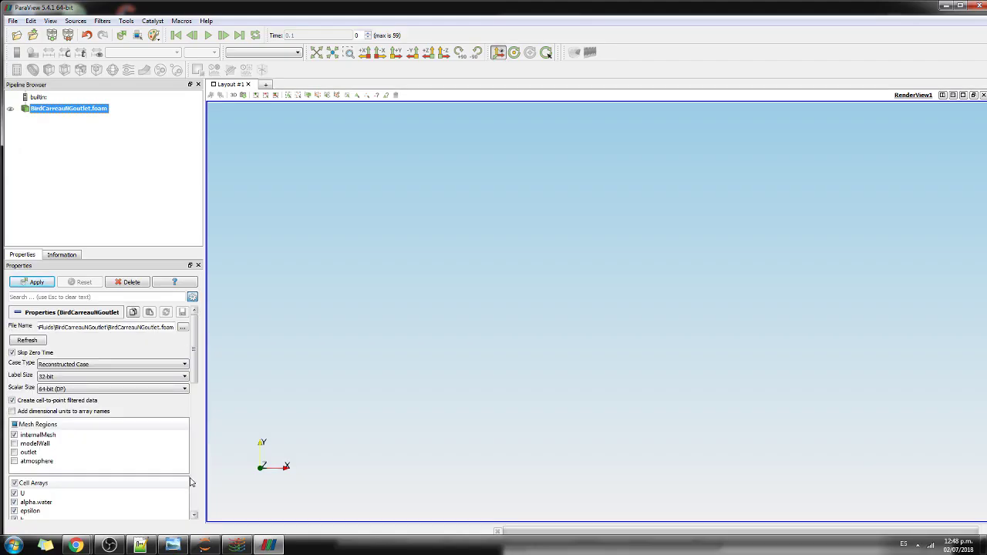
# - Apply the case to show the pressure-coloured box, rotate it in 3D, then close ParaView
pyautogui.click(20, 284)
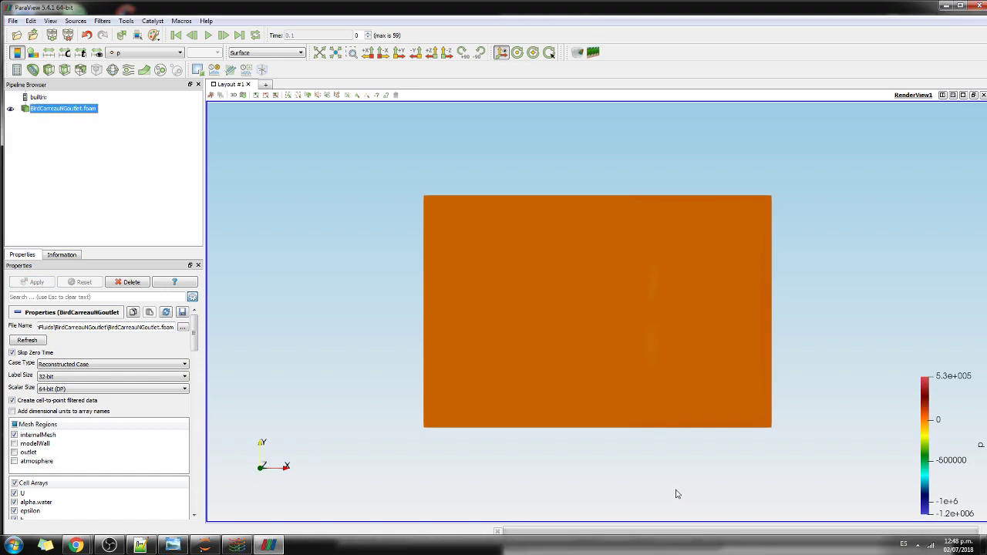
pyautogui.moveTo(676, 489); pyautogui.dragTo(659, 369)
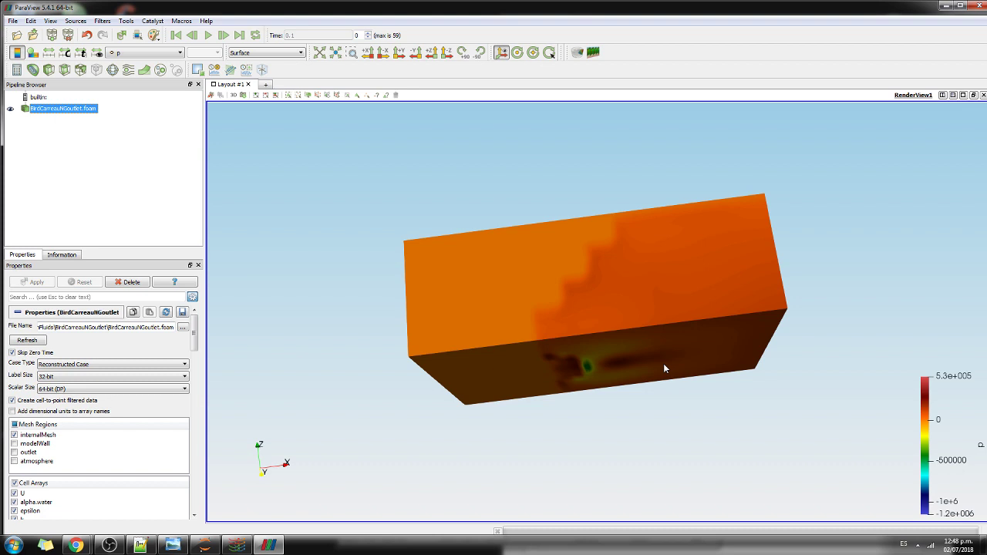
pyautogui.click(972, 5)
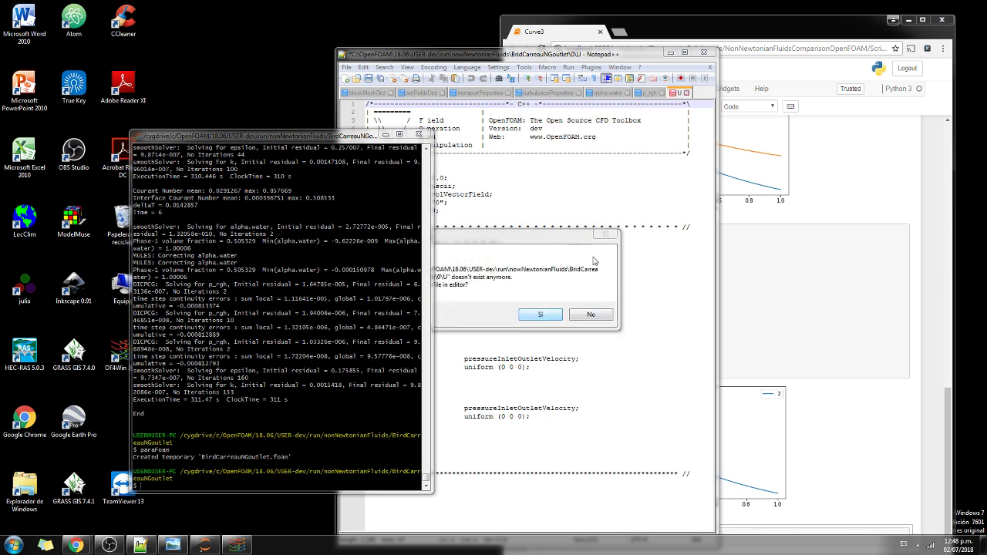
# - Drop the missing p_rgh, alpha.water, transportProperties and other files, close Notepad++, and open Start
pyautogui.click(594, 321)
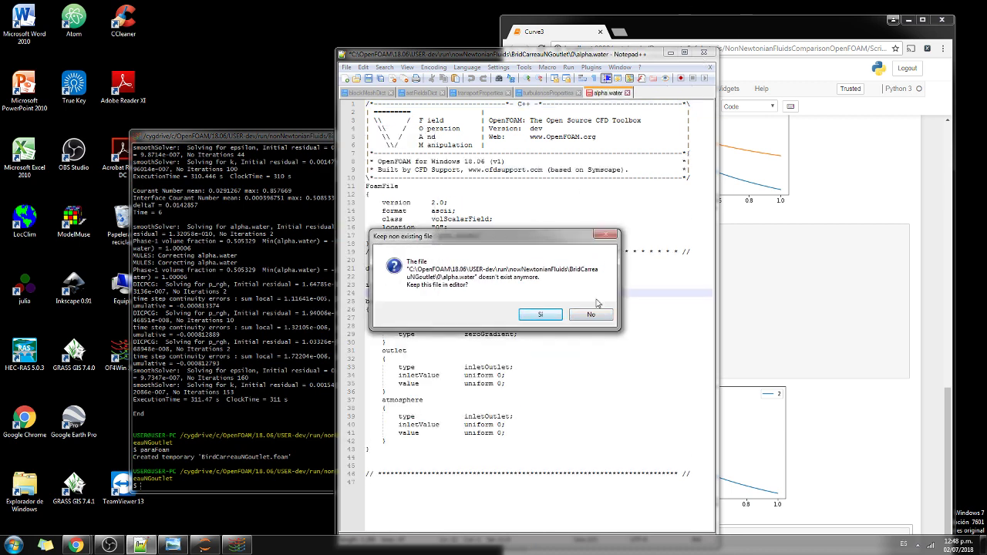
pyautogui.click(593, 314)
pyautogui.click(593, 314)
pyautogui.click(592, 314)
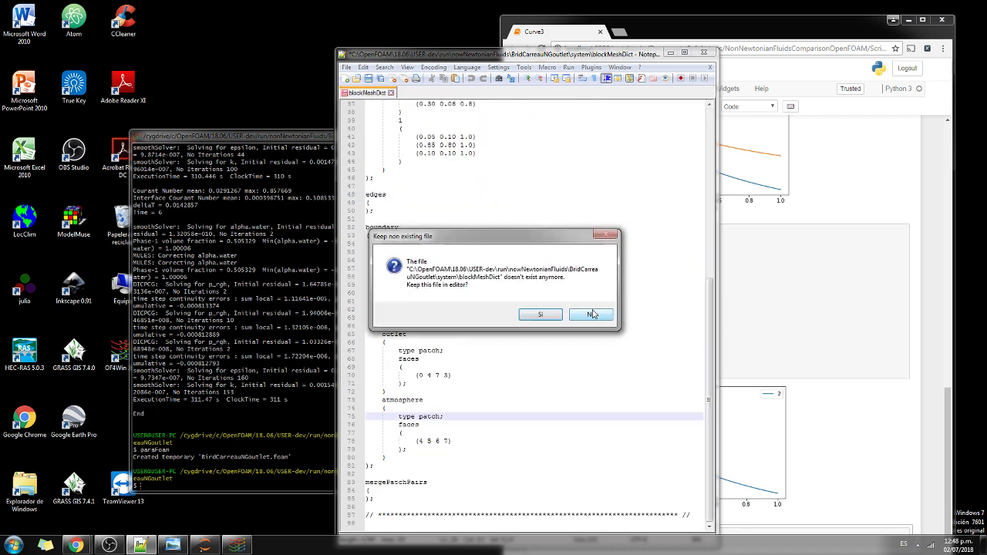
pyautogui.click(592, 314)
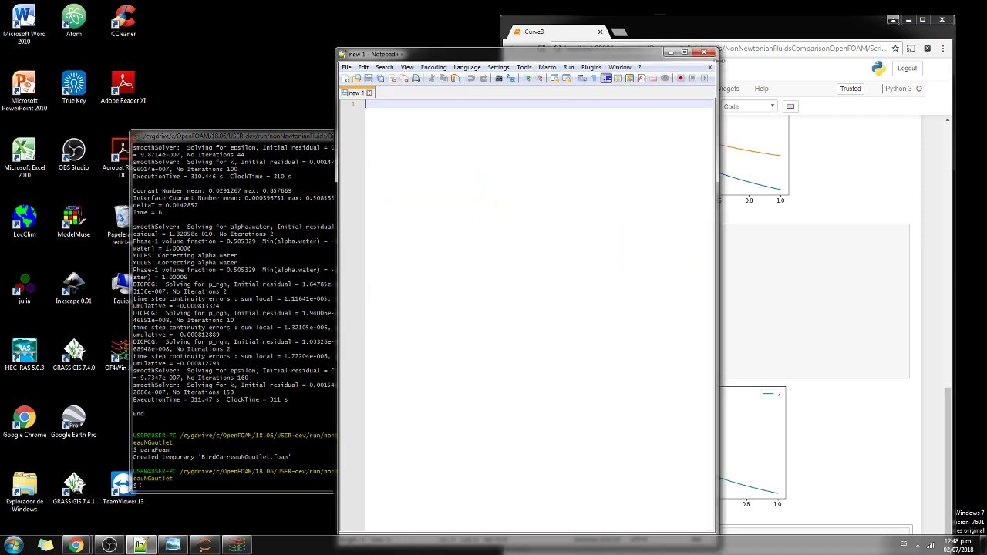
pyautogui.click(703, 52)
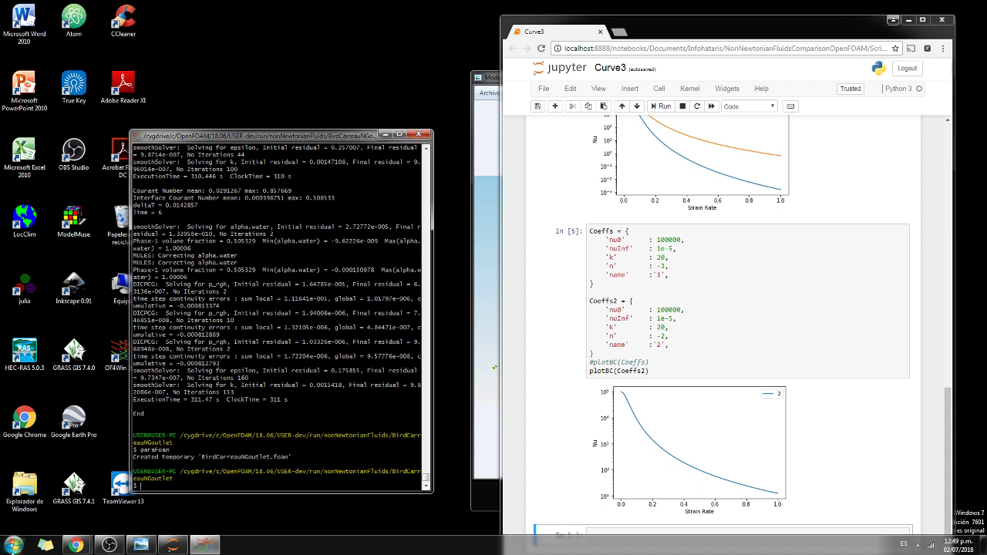
pyautogui.click(14, 545)
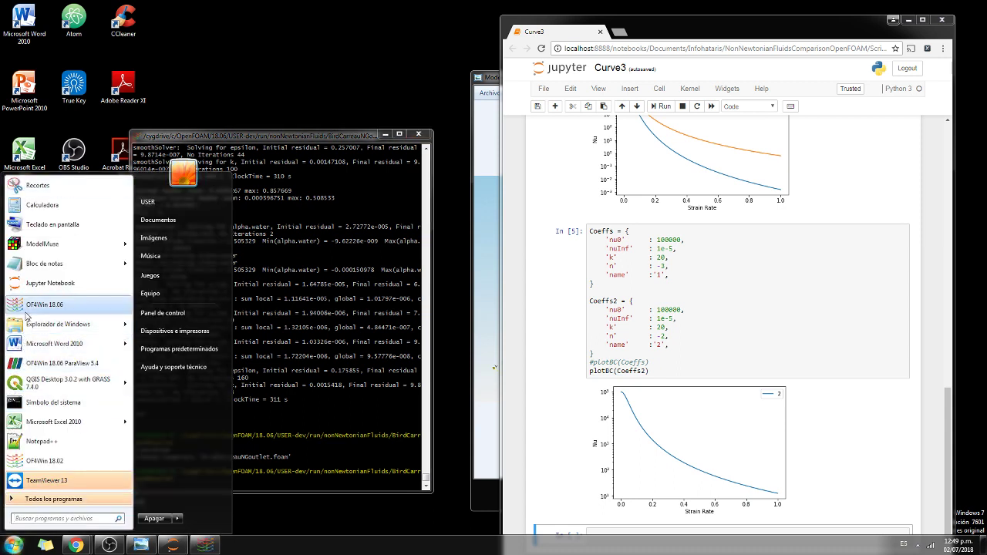
# - Launch ParaView 5.4 and start File > Load State
pyautogui.click(45, 365)
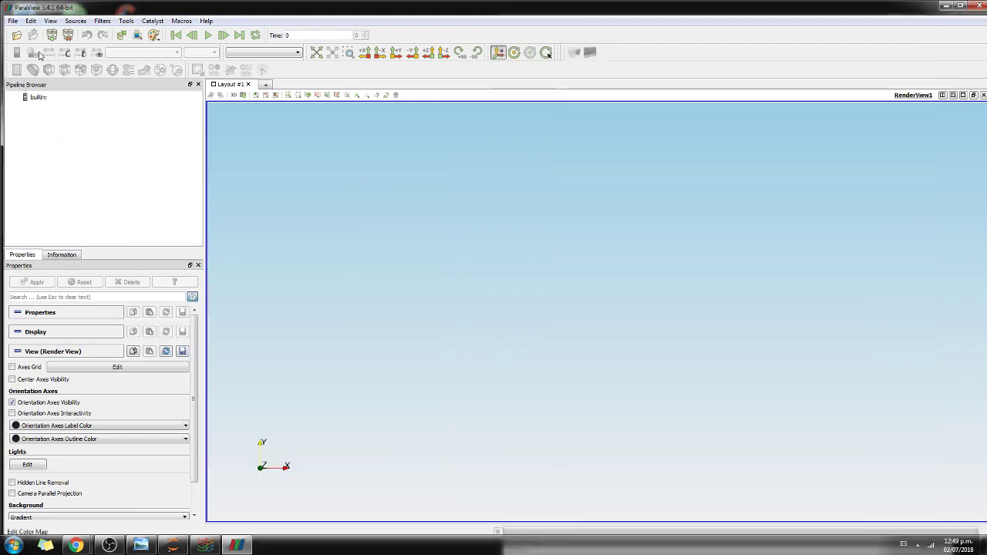
pyautogui.click(13, 21)
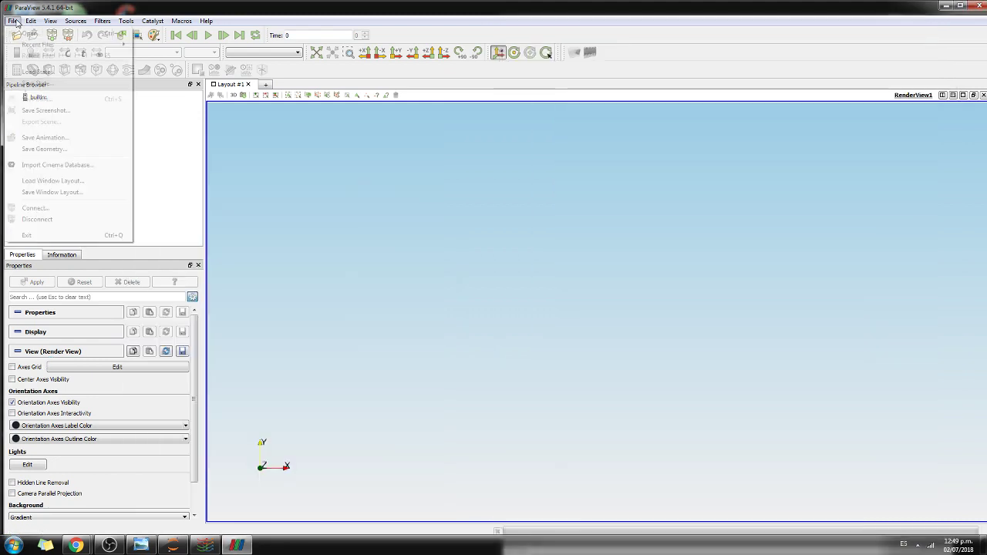
pyautogui.click(31, 71)
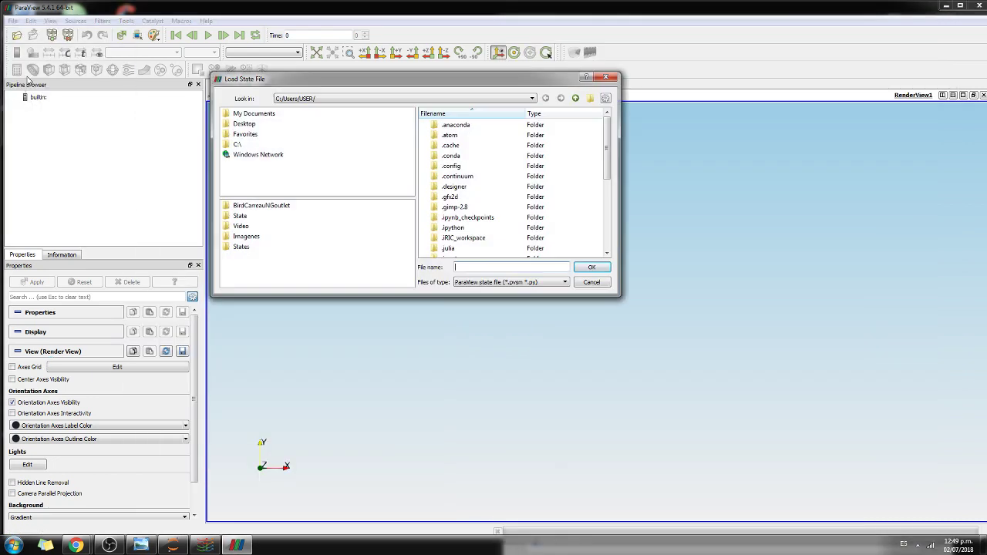
# - Browse to Documents/Infohataris/NonNewtonianFluidsComparisonOpenFOAM/States and select BC2.pvsm under BC
pyautogui.click(262, 114)
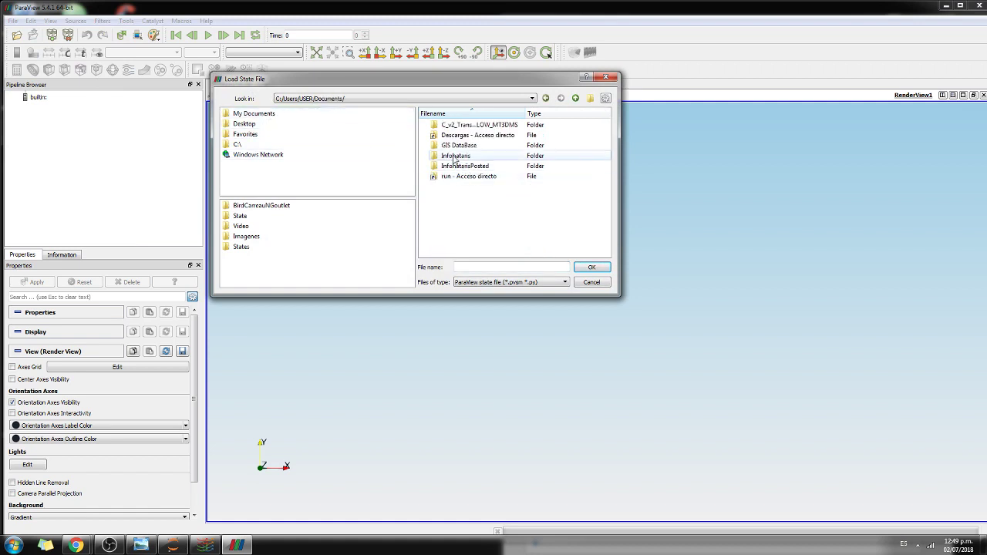
pyautogui.doubleClick(455, 155)
pyautogui.click(454, 138)
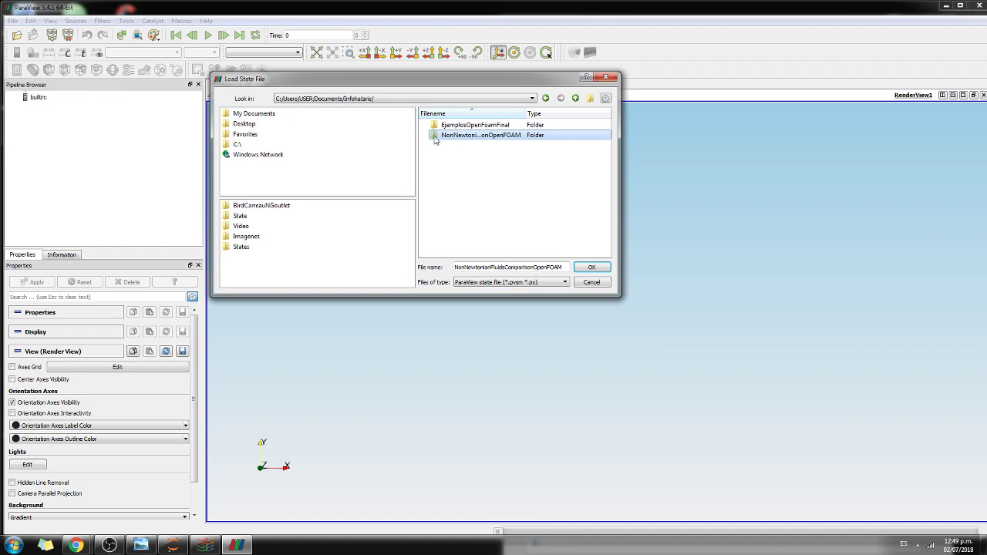
pyautogui.doubleClick(435, 139)
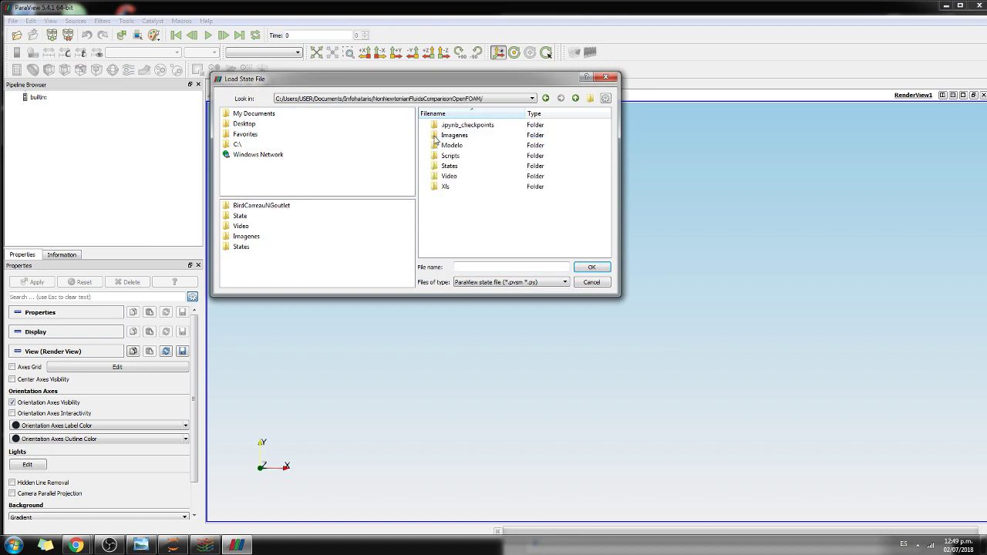
pyautogui.doubleClick(436, 166)
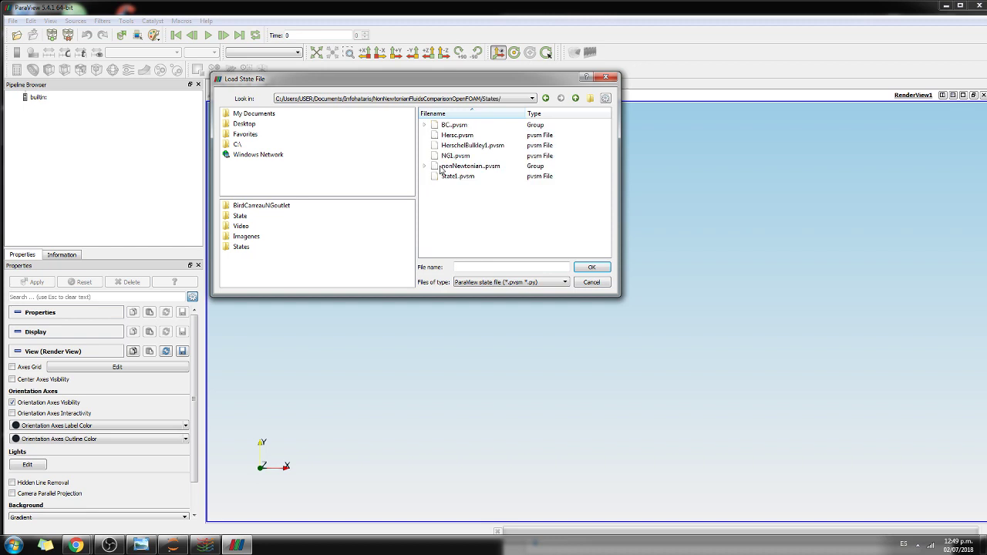
pyautogui.click(424, 125)
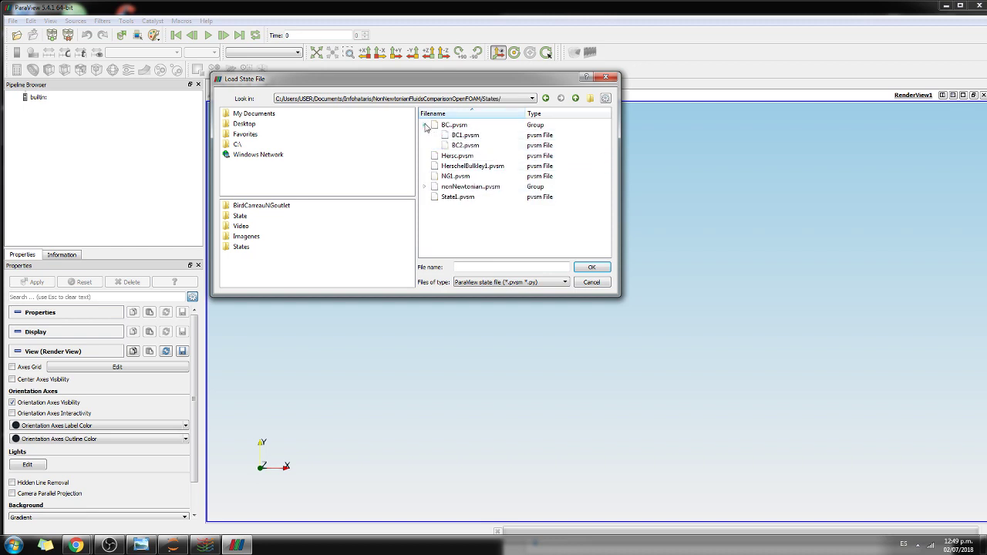
pyautogui.click(466, 146)
# - Load BC2.pvsm, keeping 'Use File Names From State' in the load options
pyautogui.doubleClick(469, 146)
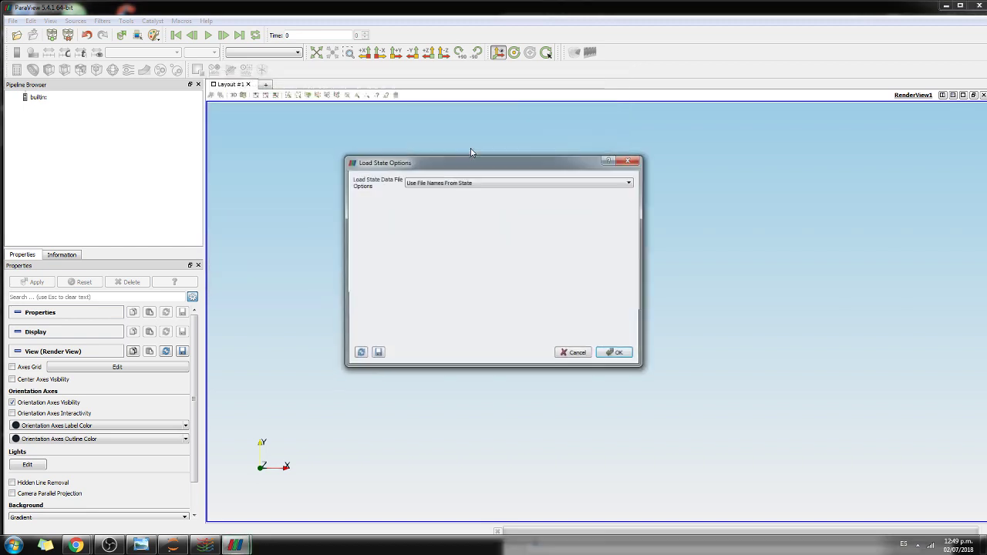
pyautogui.click(617, 353)
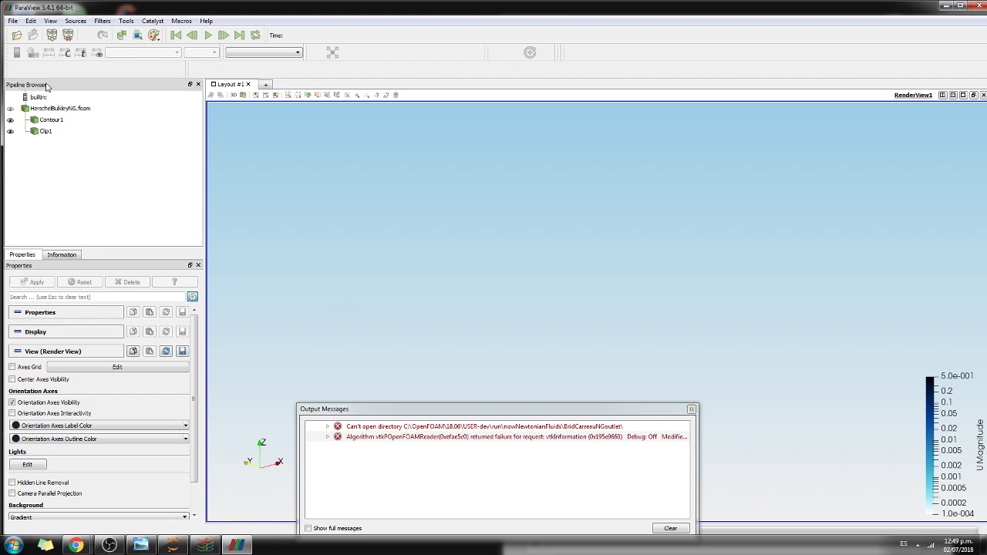
# - Dismiss the error messages and return to the HerschelBulkleyNG.foam reader after checking Clip1 and Contour1
pyautogui.click(42, 113)
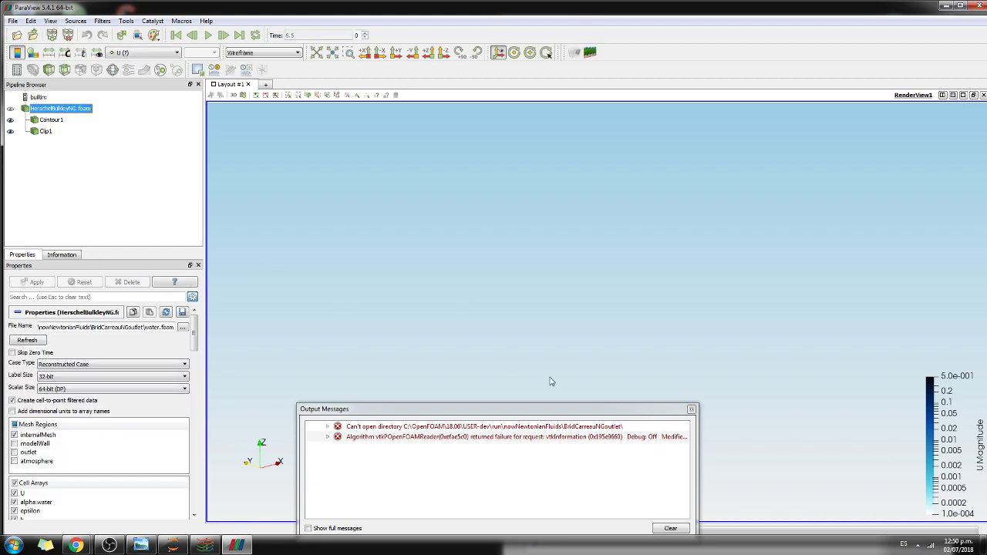
pyautogui.click(691, 409)
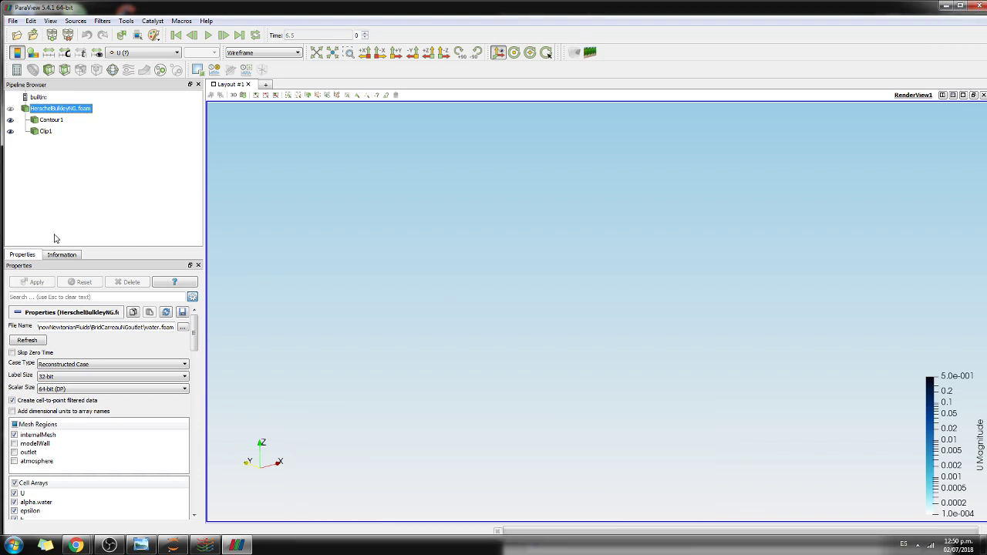
pyautogui.click(45, 133)
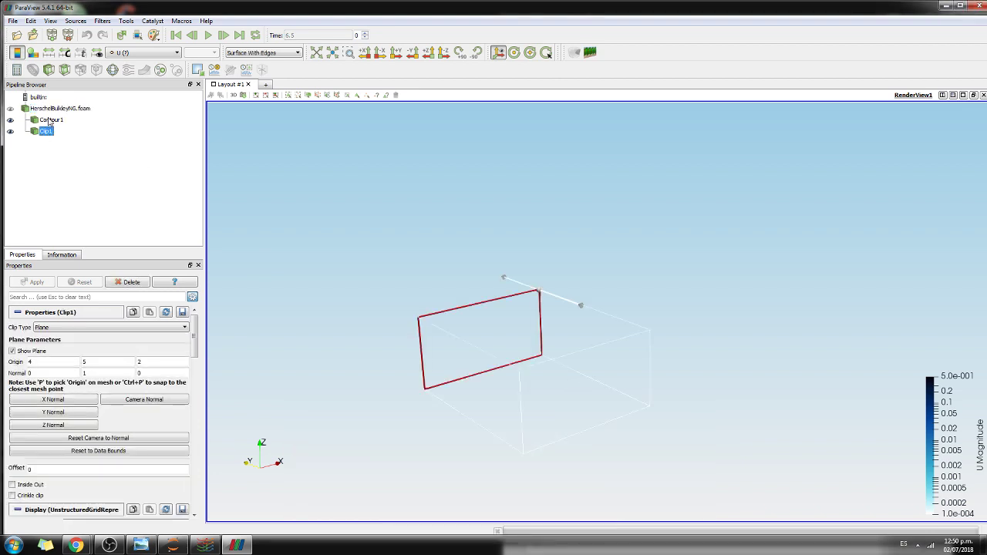
pyautogui.click(49, 120)
pyautogui.click(49, 111)
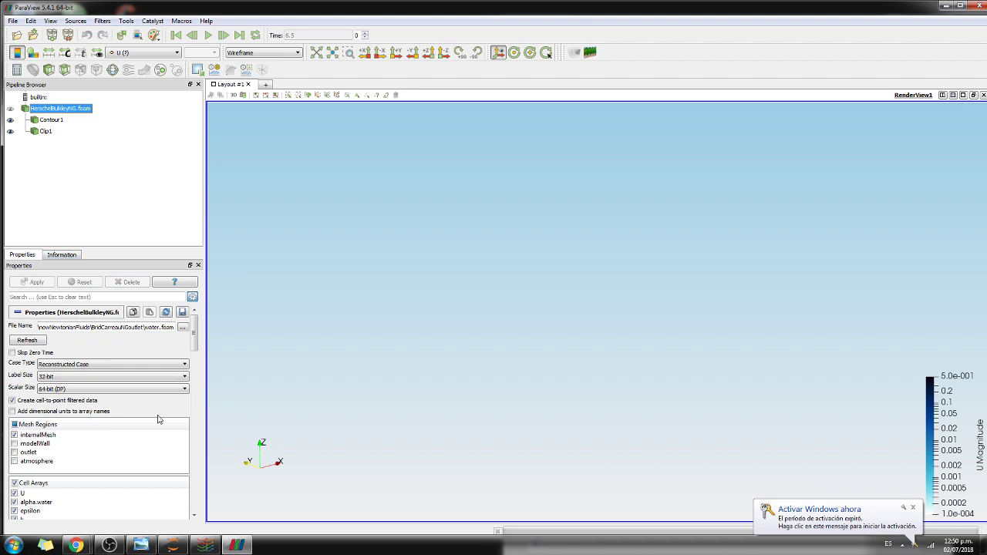
pyautogui.click(182, 326)
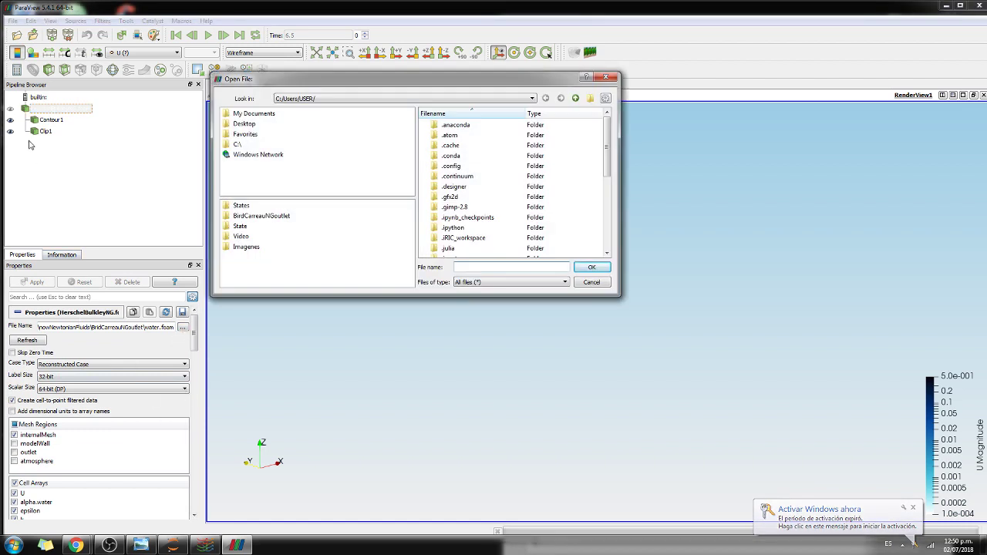
# - Relink the reader's File Name to water.foam in the BirdCarreauNGoutlet folder
pyautogui.click(498, 281)
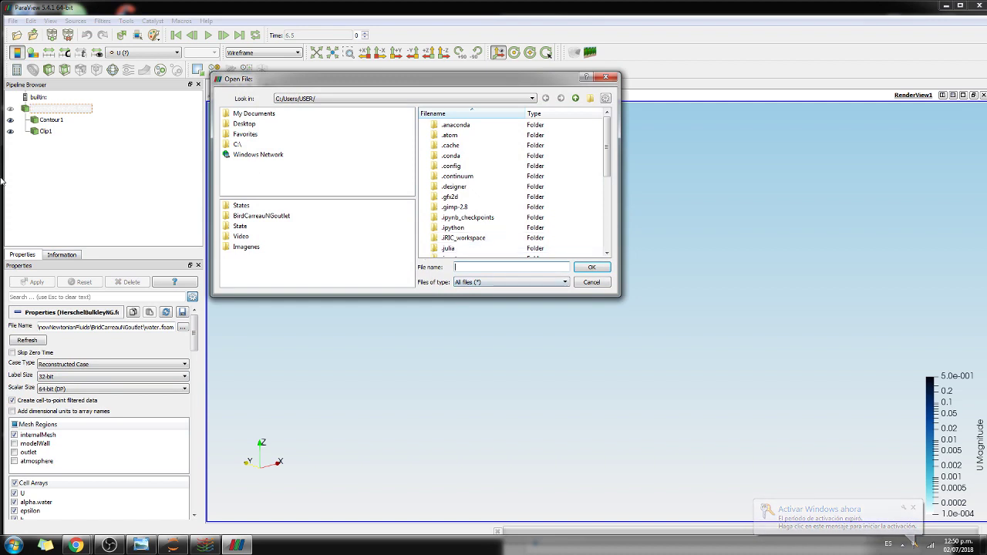
pyautogui.click(320, 217)
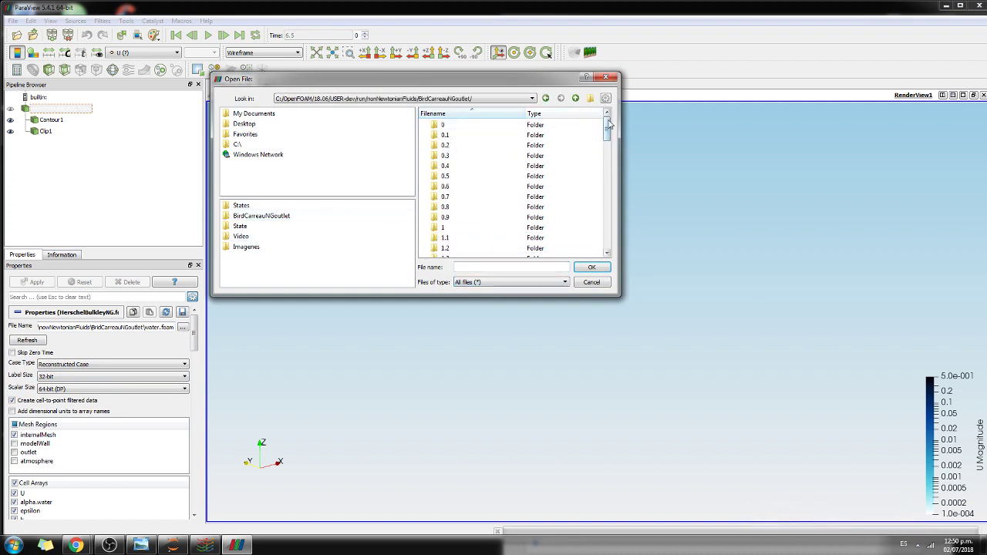
pyautogui.moveTo(606, 125); pyautogui.dragTo(601, 264)
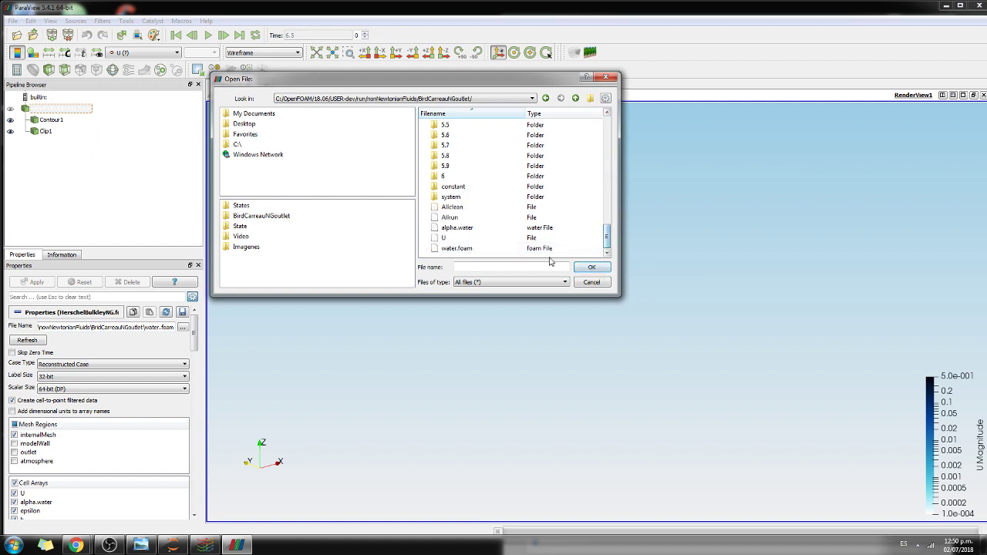
pyautogui.click(440, 251)
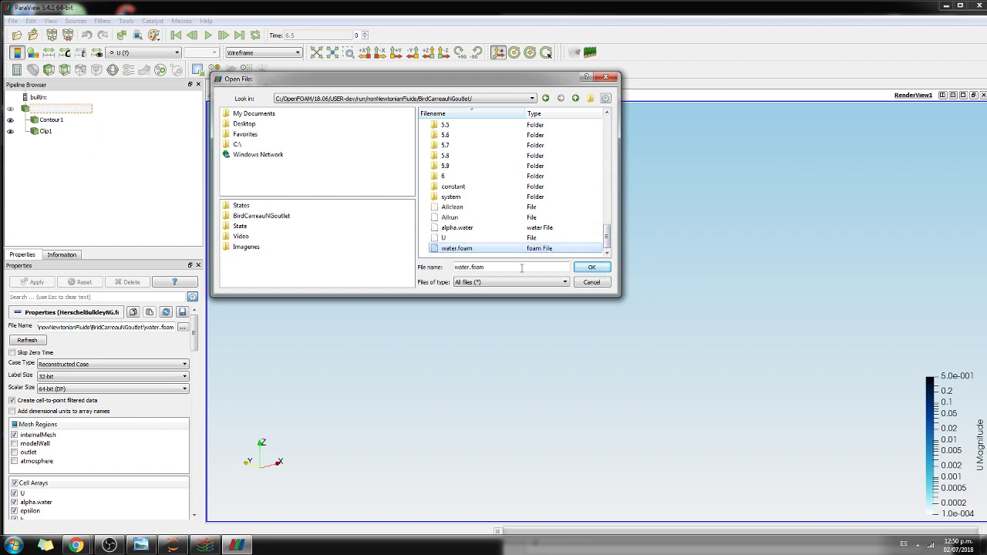
pyautogui.click(590, 267)
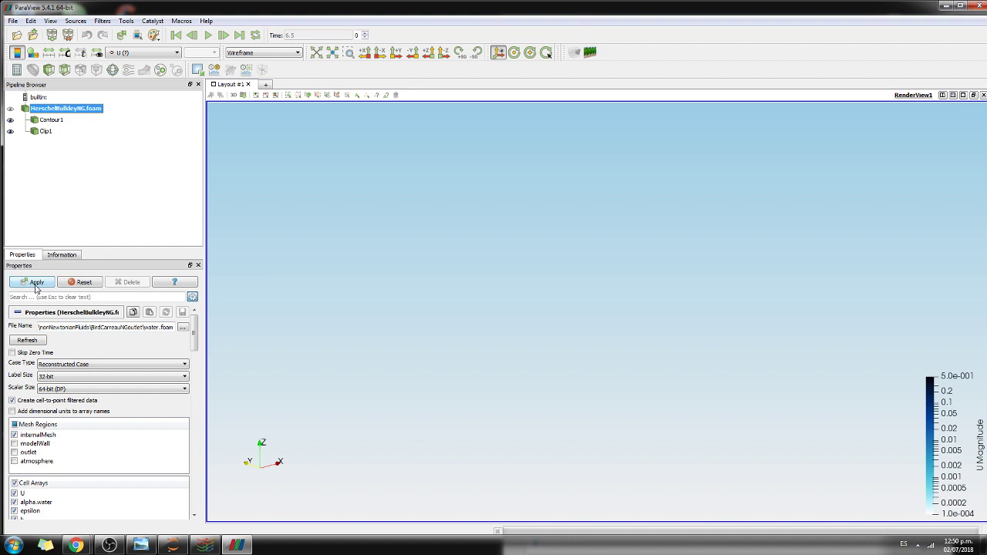
# - Apply the water.foam data and inspect the wireframe mesh and stepped cyan water surface
pyautogui.click(36, 284)
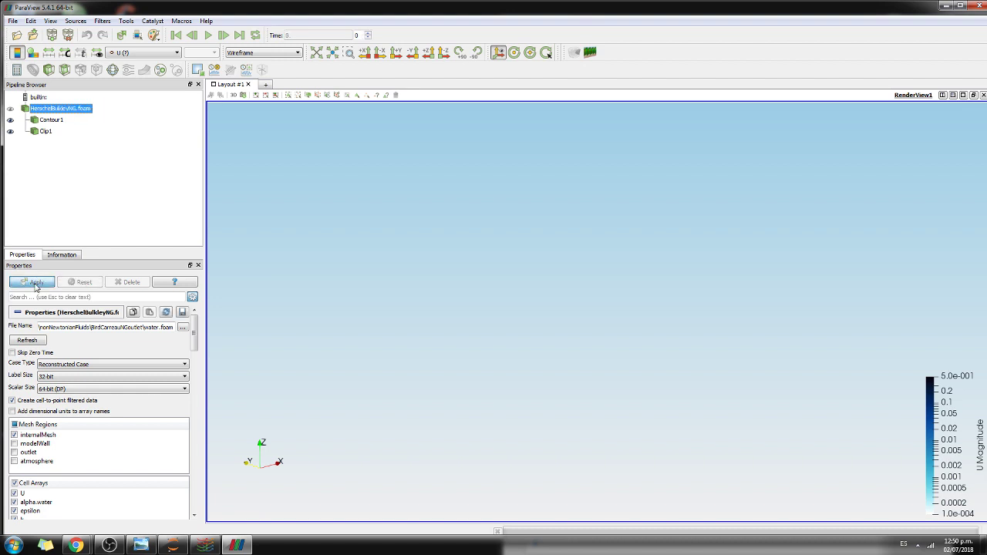
pyautogui.moveTo(516, 382); pyautogui.dragTo(572, 390)
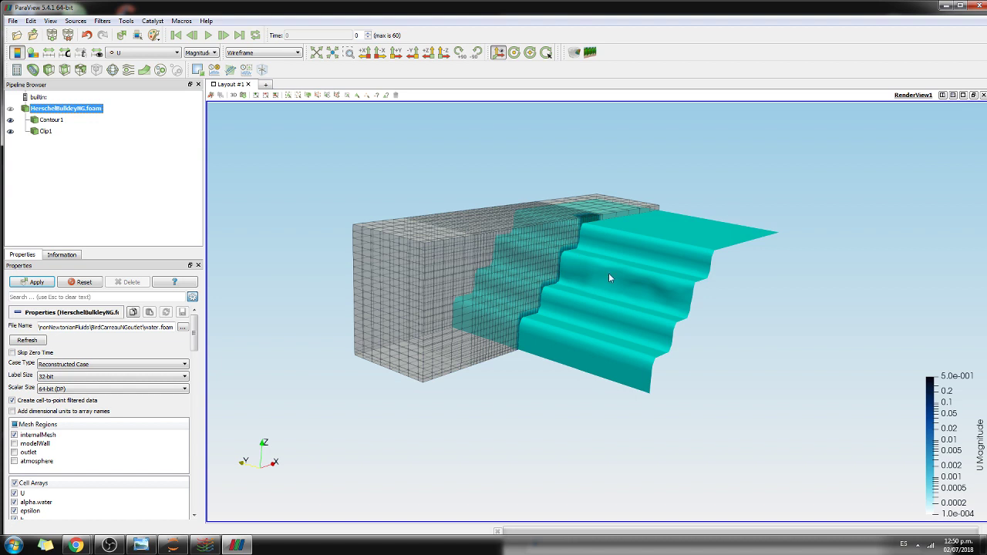
pyautogui.click(10, 109)
pyautogui.click(10, 109)
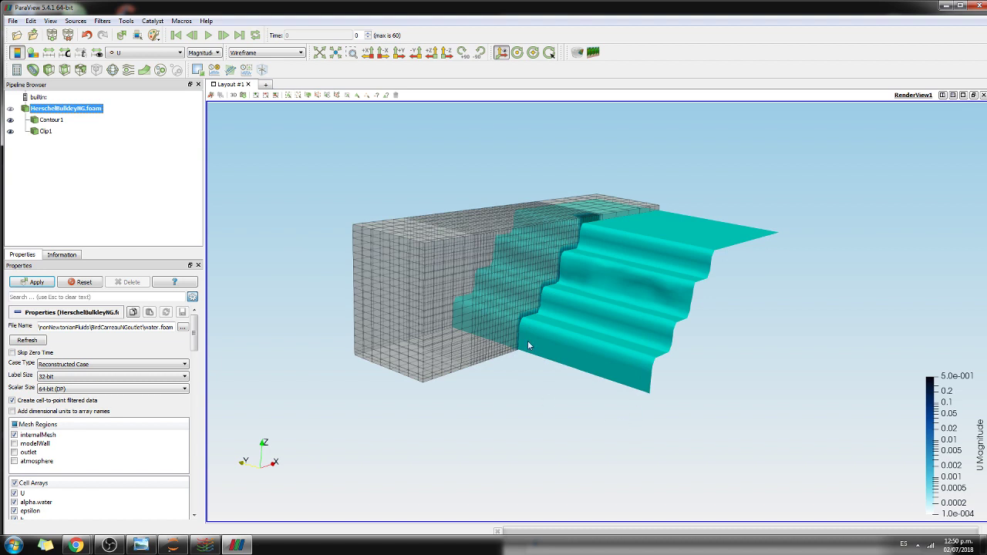
pyautogui.scroll(2, 500, 333)
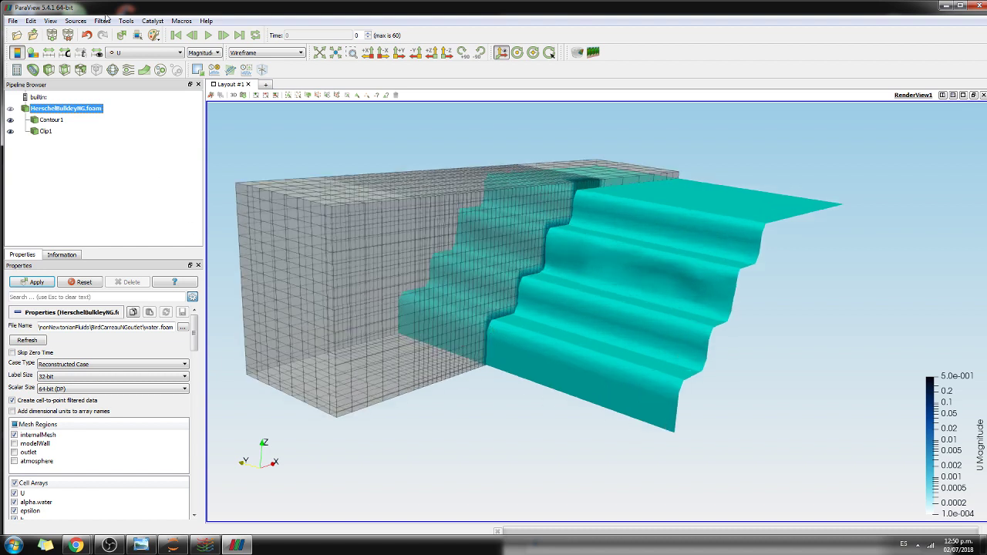
# - Play the water-surface animation through while rotating the view, then rewind to time 0
pyautogui.click(207, 37)
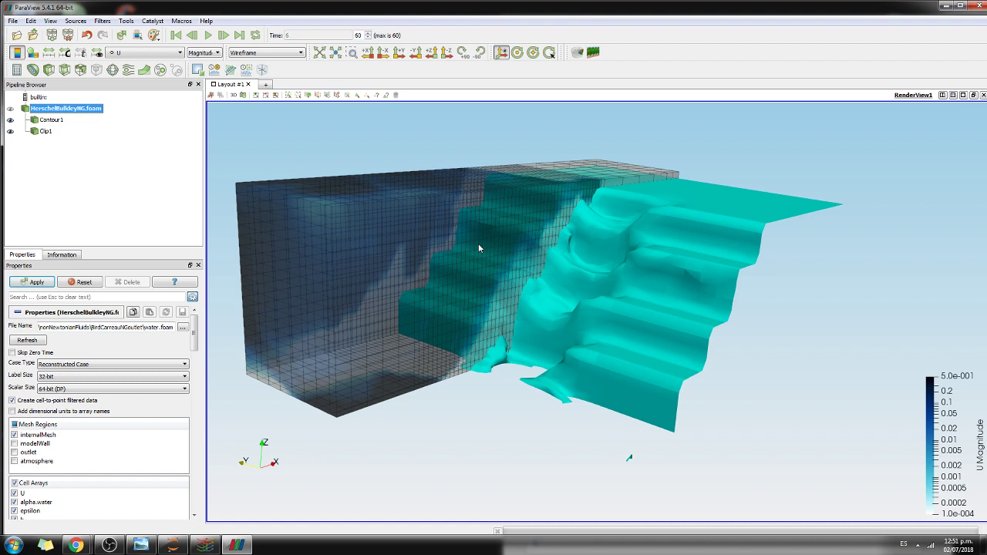
pyautogui.moveTo(804, 401)
pyautogui.mouseDown()
pyautogui.moveTo(669, 404)
pyautogui.moveTo(661, 380)
pyautogui.moveTo(667, 393)
pyautogui.mouseUp()
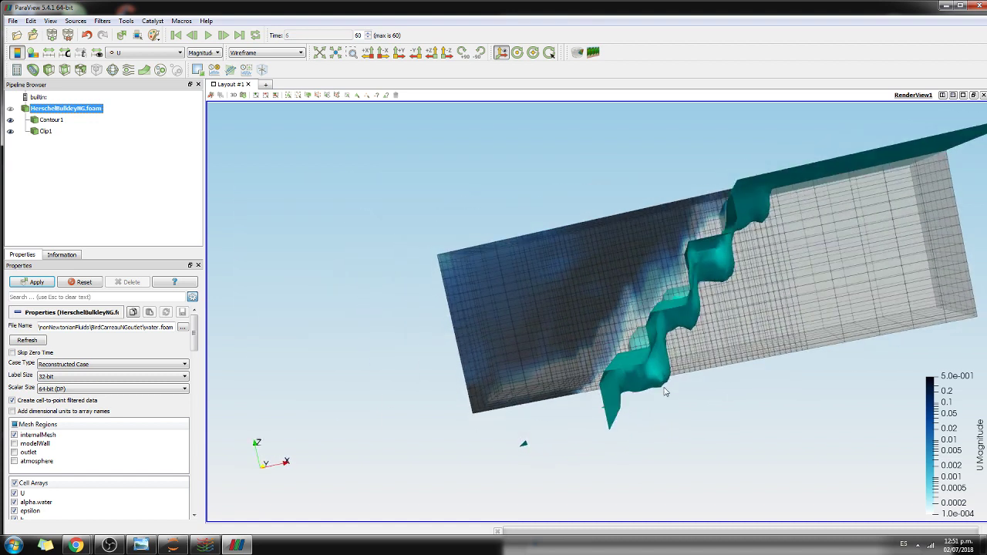
pyautogui.click(176, 35)
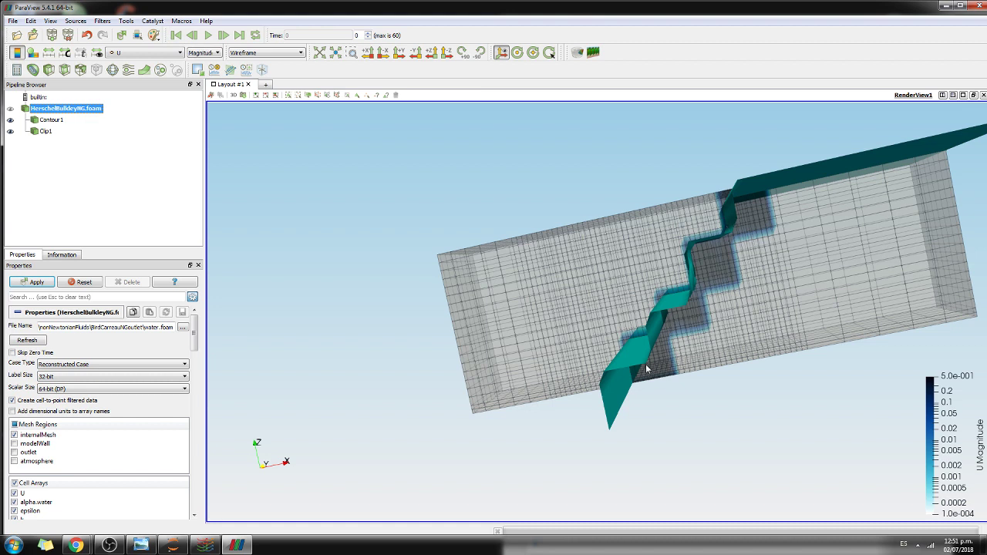
# - Replay the animation to final time 6 while orbiting the collapsed surface, then restart from time 0
pyautogui.click(207, 36)
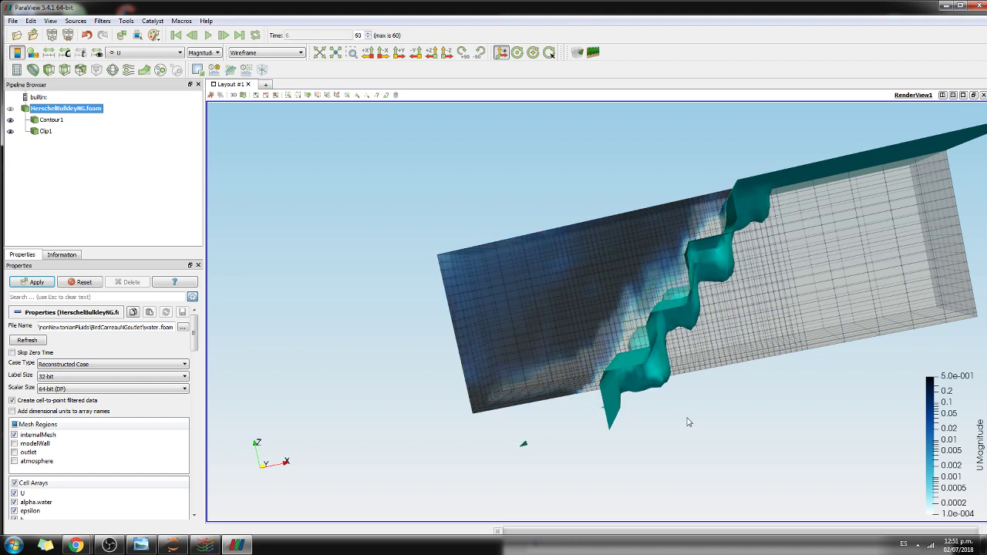
pyautogui.moveTo(688, 422); pyautogui.dragTo(783, 421)
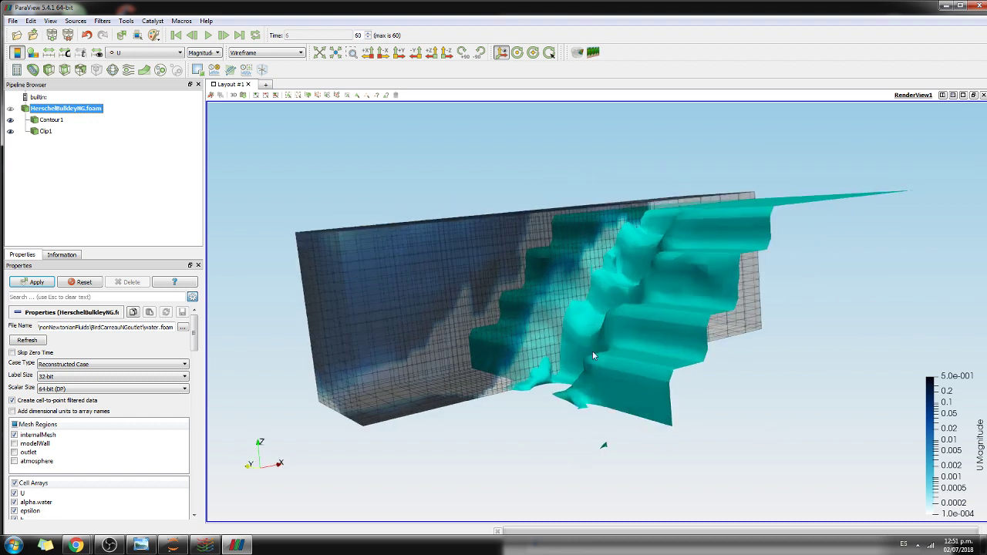
pyautogui.moveTo(576, 414); pyautogui.dragTo(615, 418)
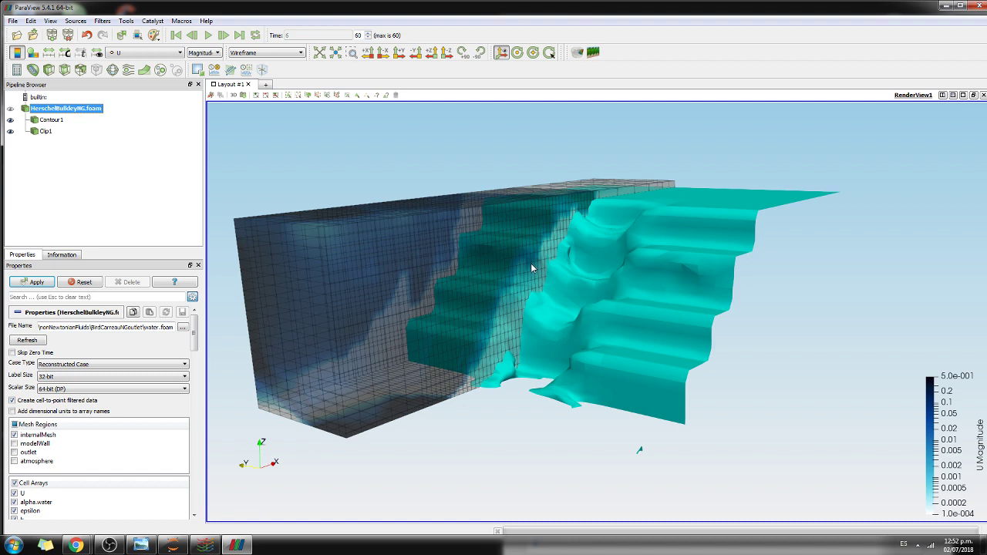
pyautogui.click(206, 36)
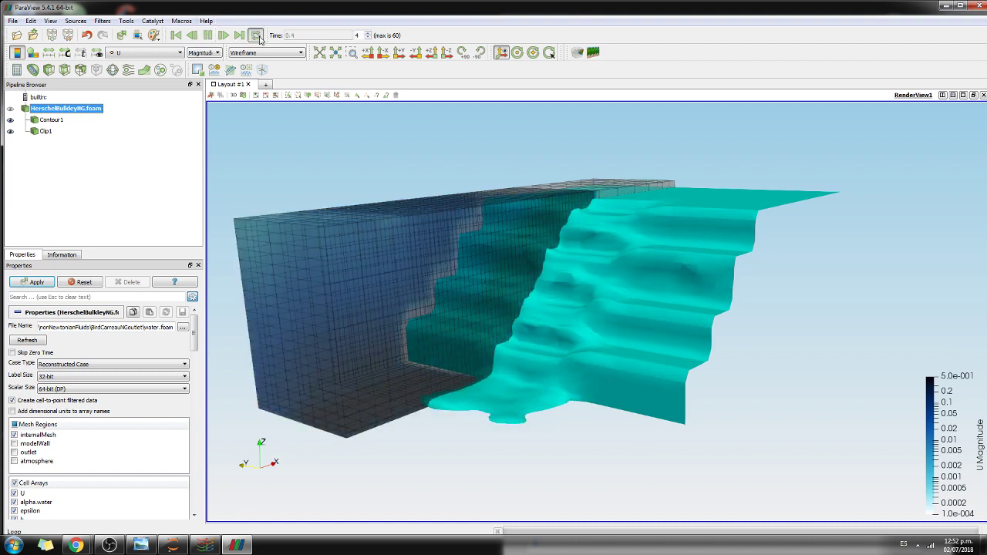